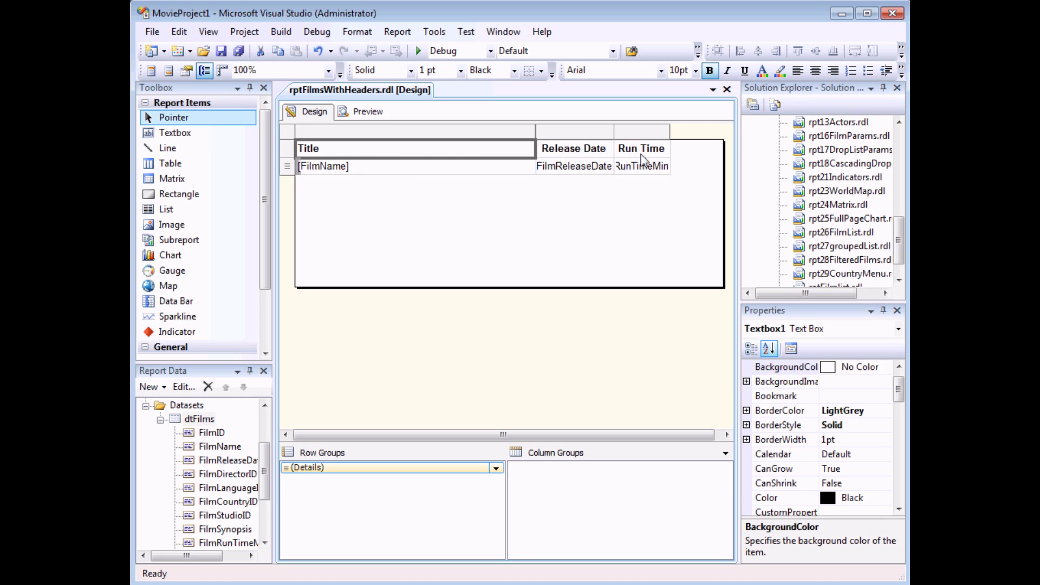
Preview the rendered report, check page 2, and return to the design layout
left_click(376, 114)
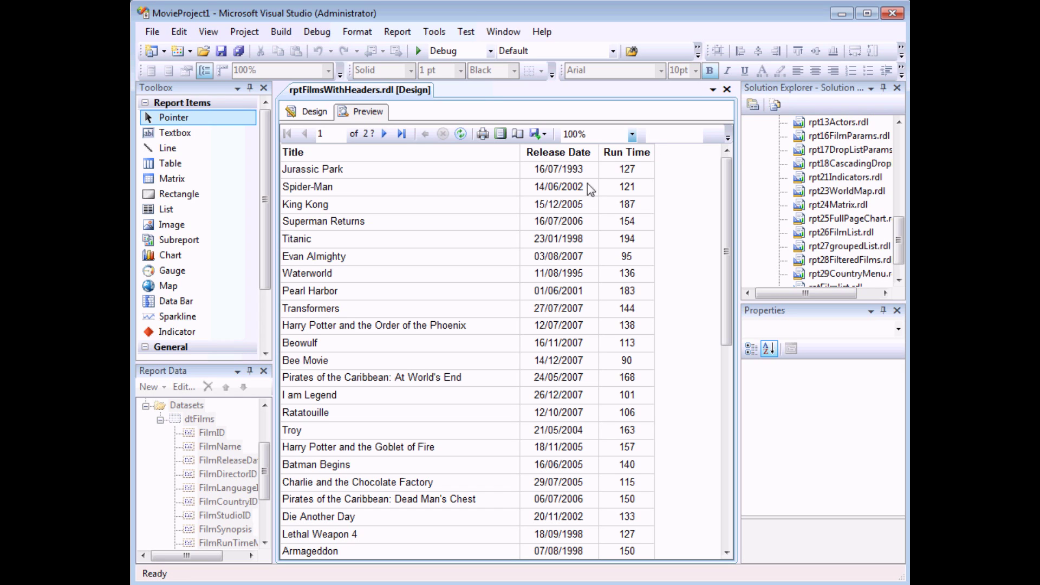
left_click(384, 133)
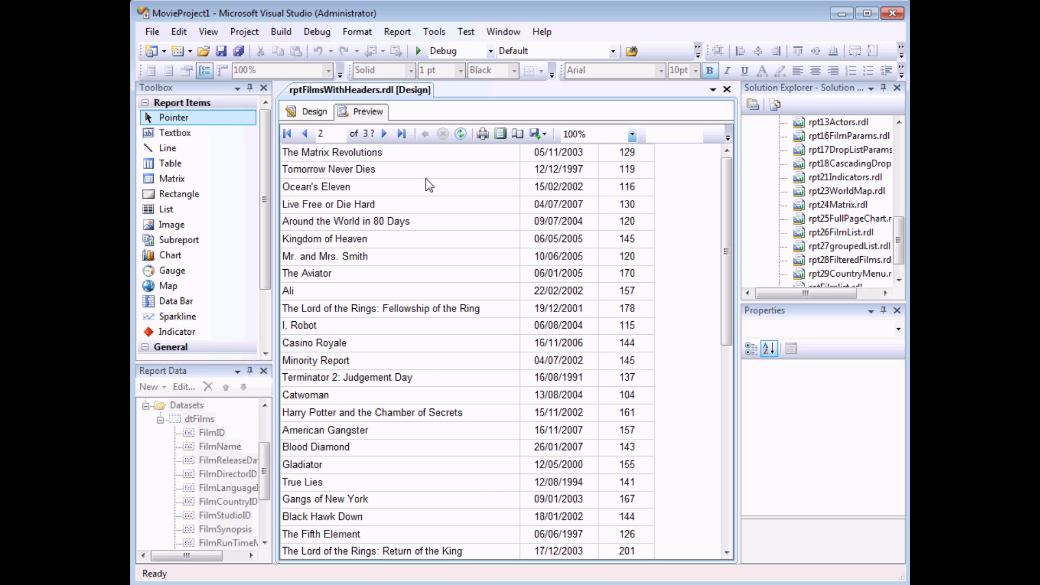
left_click(314, 112)
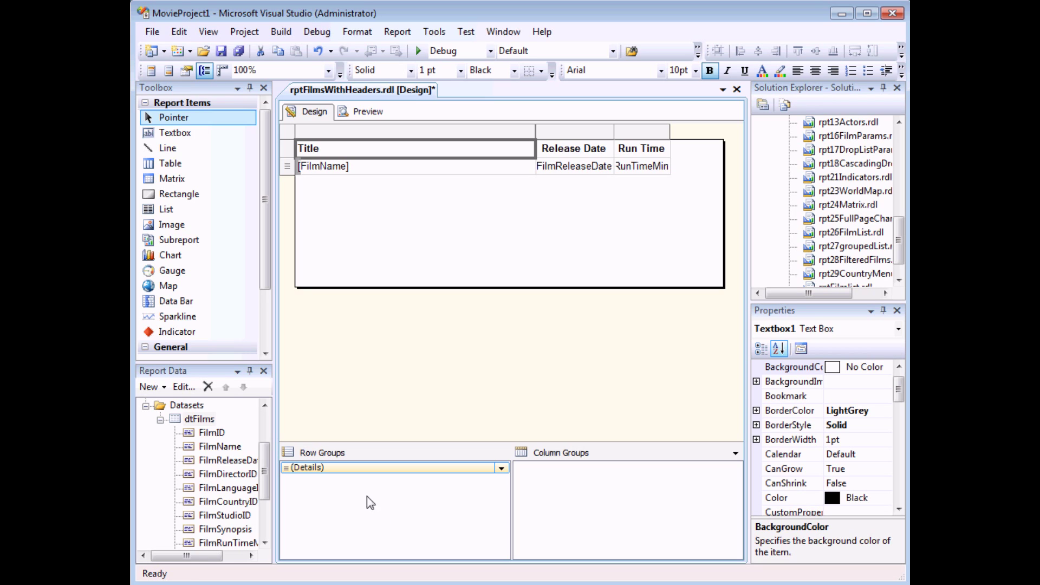
Switch row groups to Advanced Mode and select the header row's (Static) member, widening Properties
left_click(344, 473)
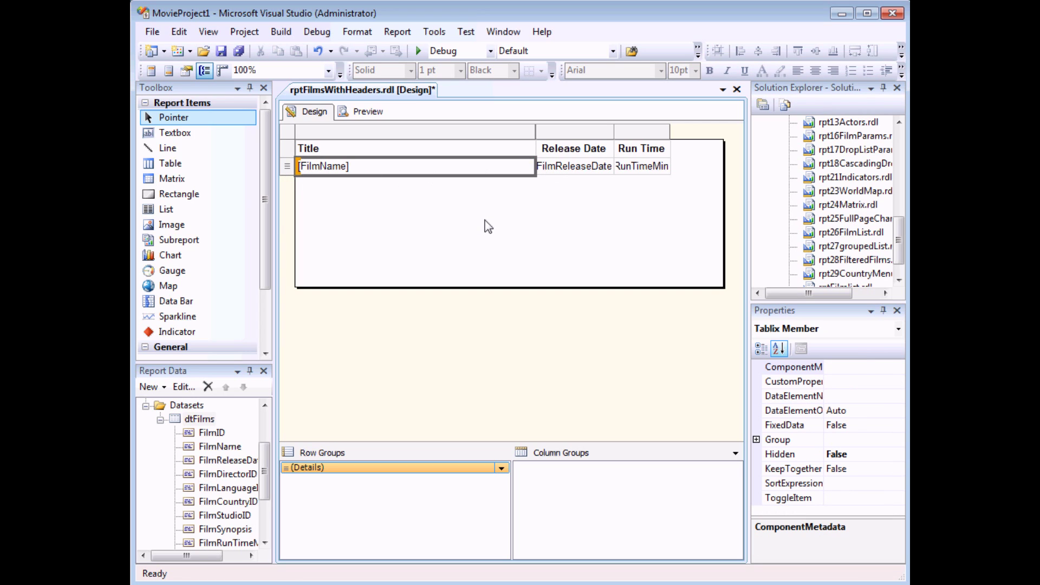
left_click(735, 454)
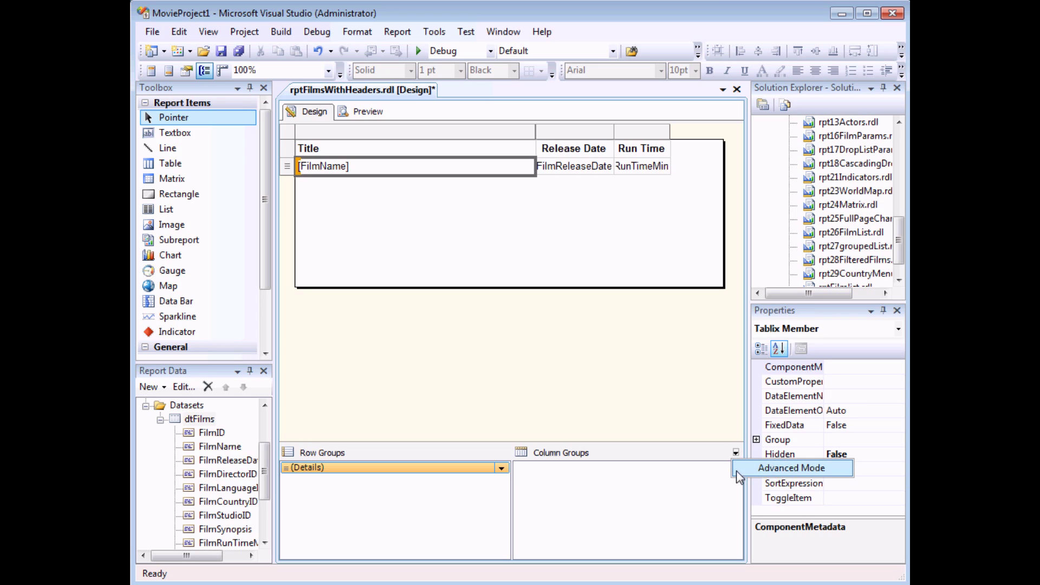
left_click(737, 469)
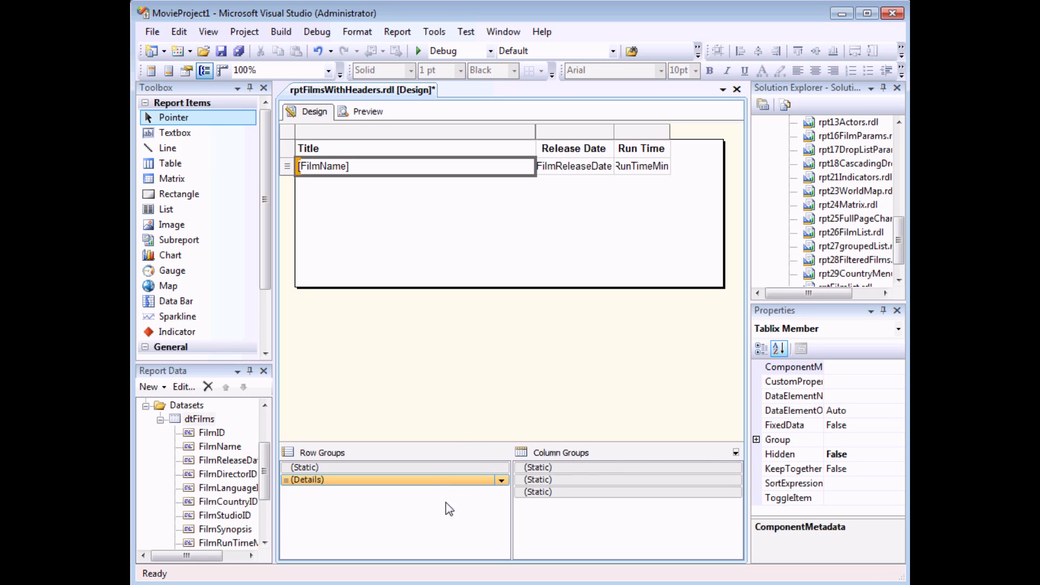
left_click(343, 466)
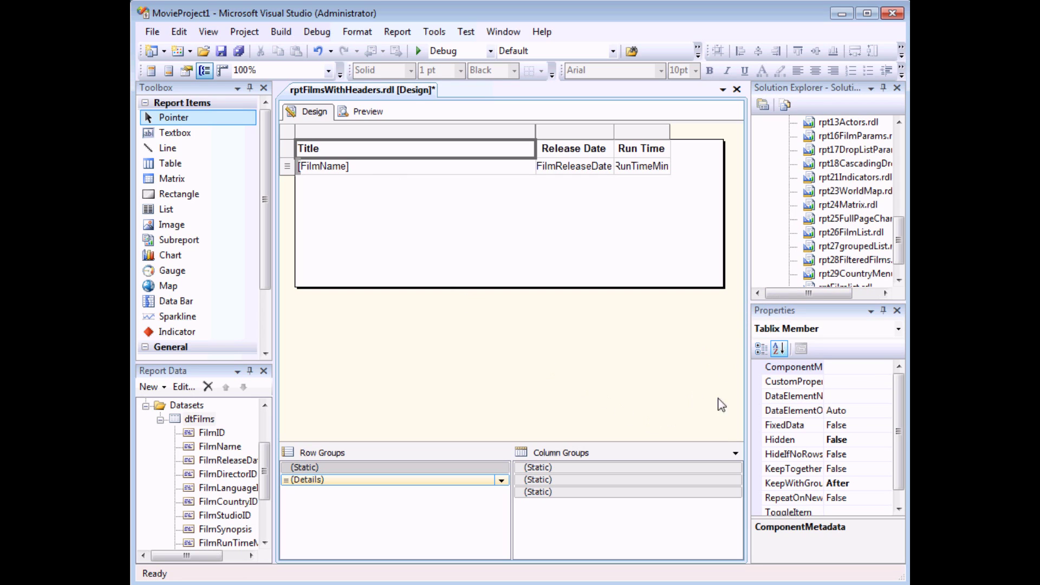
left_click_drag(749, 412, 730, 412)
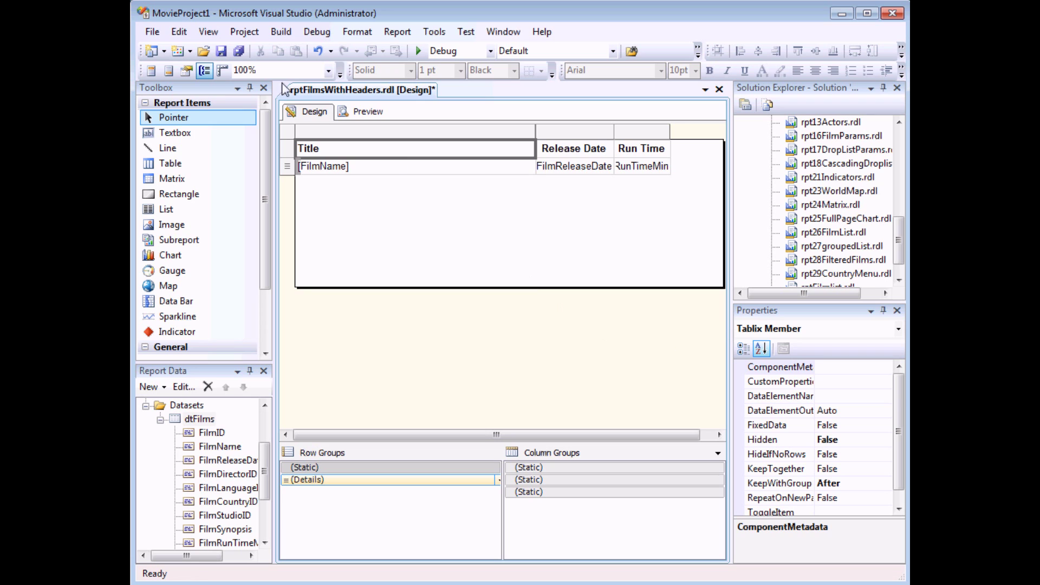
left_click(216, 32)
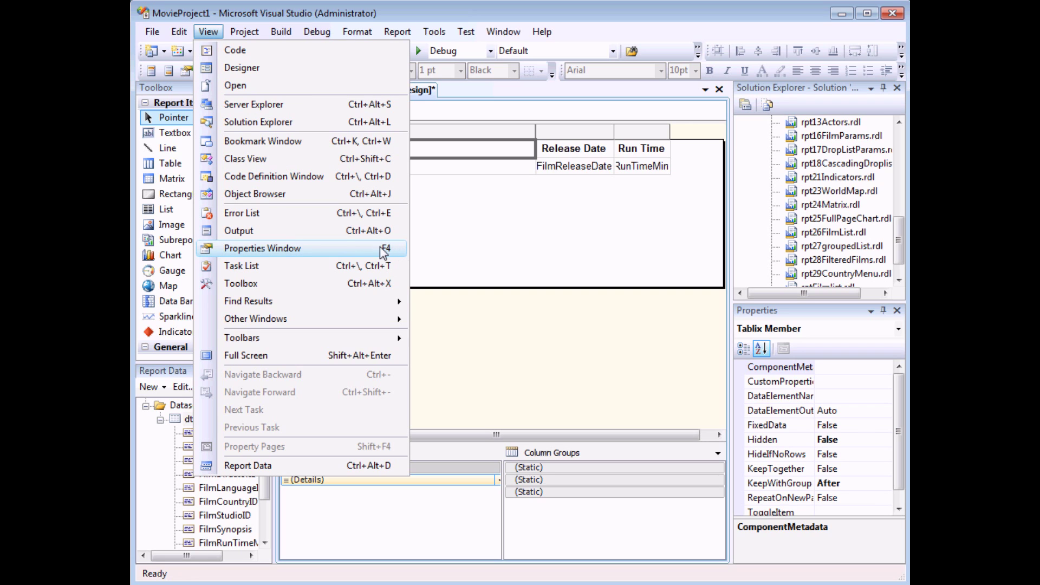
Set RepeatOnNewPage to True for the header row's static member, then preview the report
left_click(352, 250)
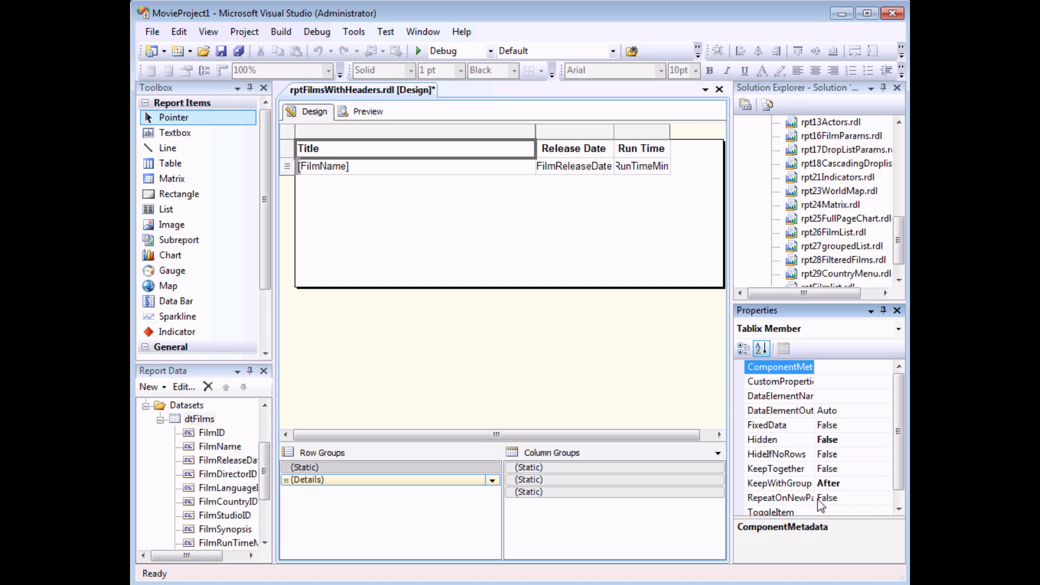
left_click_drag(730, 463, 703, 460)
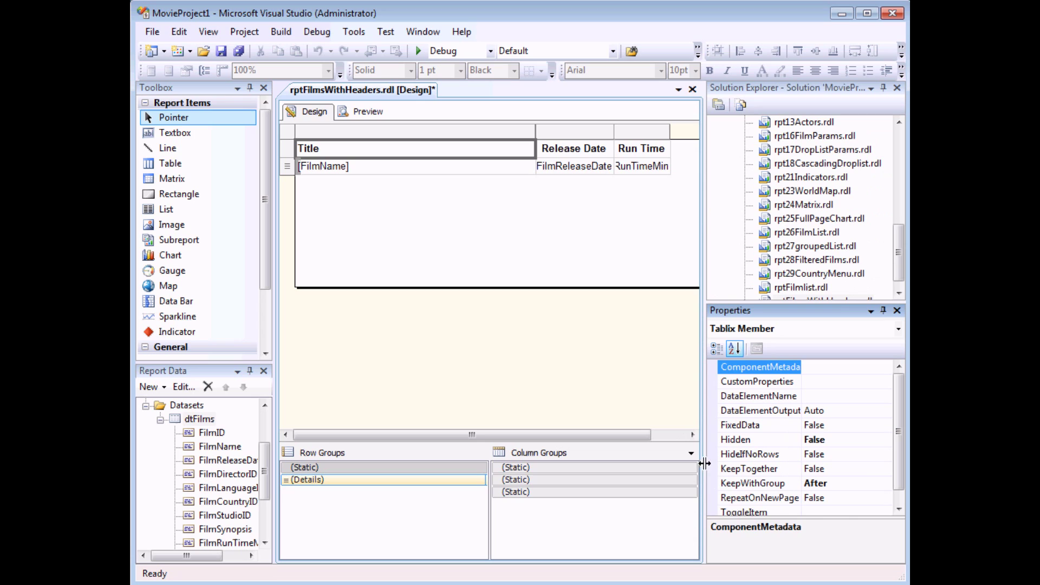
left_click(822, 502)
double_click(823, 503)
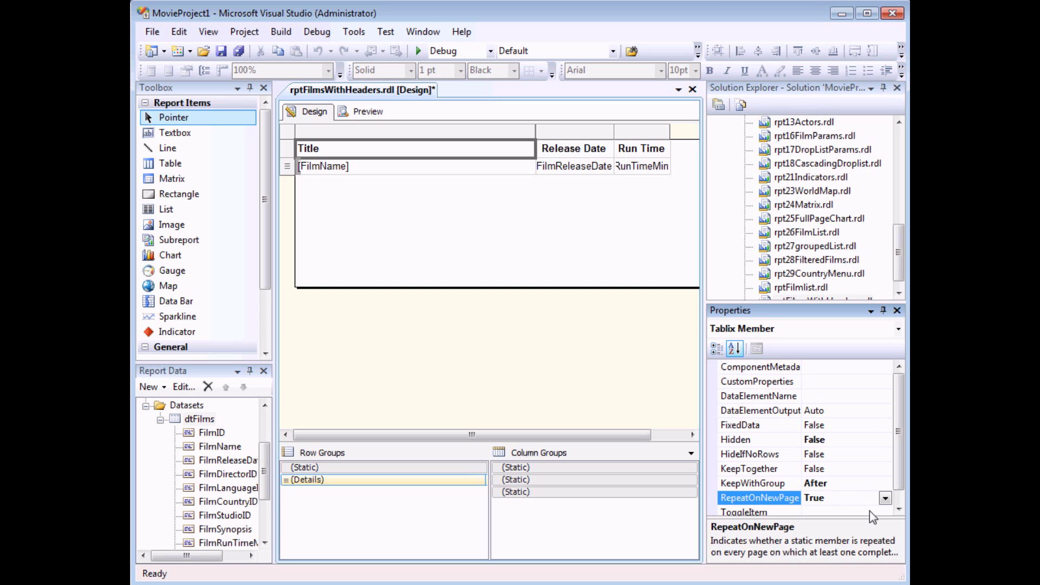
left_click(885, 498)
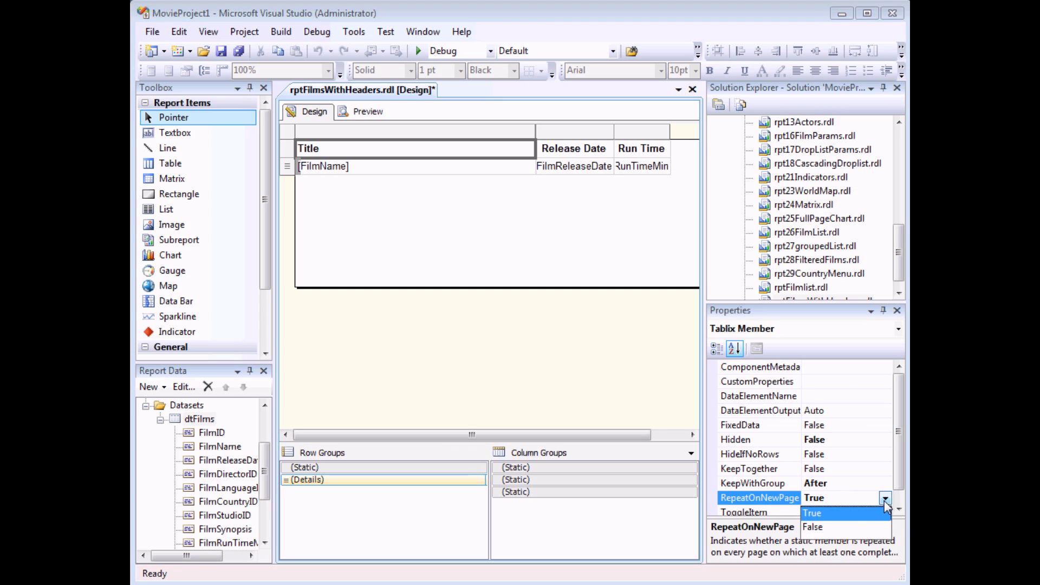
left_click(838, 514)
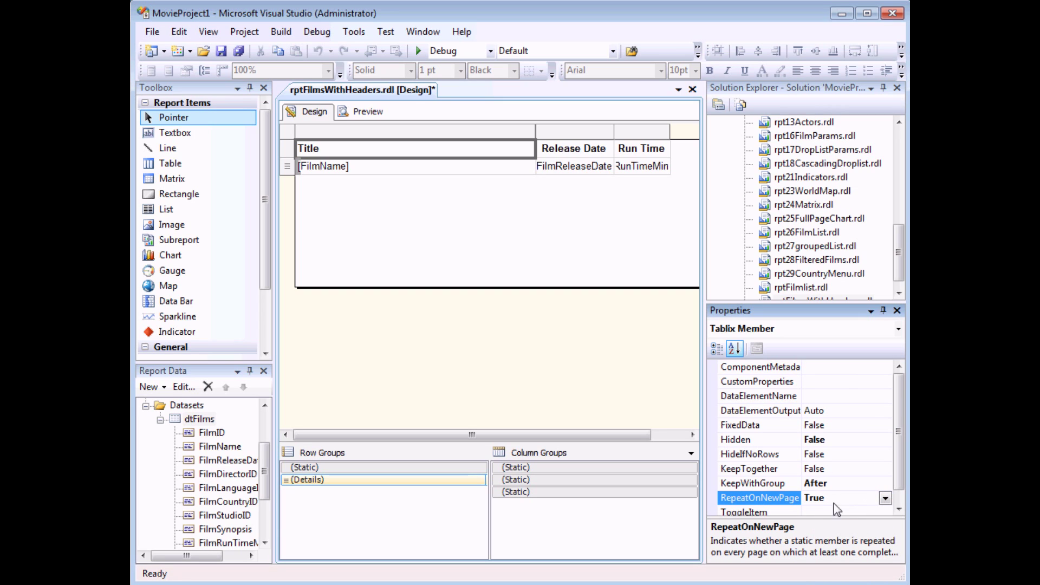
left_click_drag(703, 272, 756, 272)
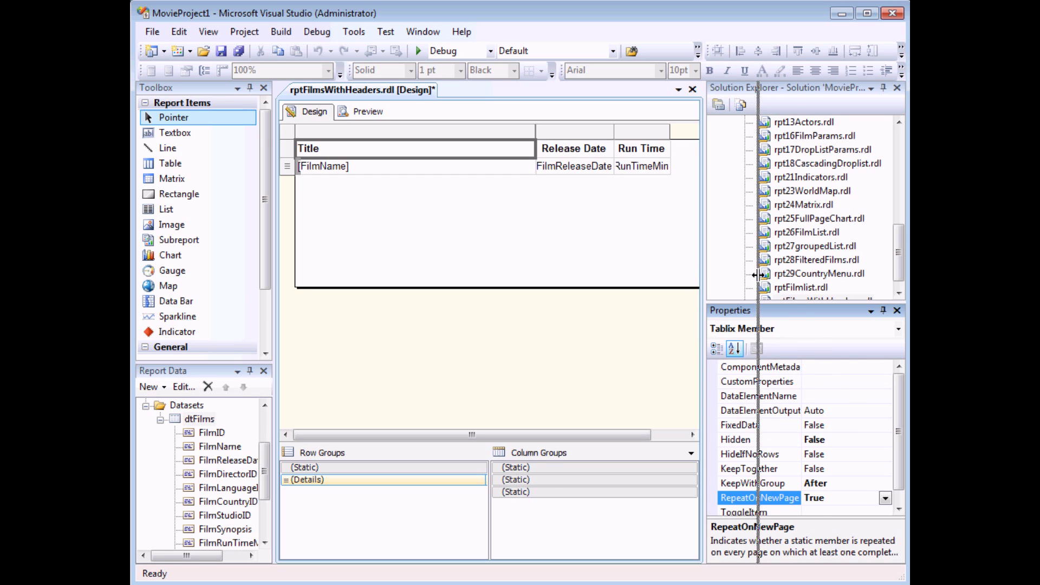
left_click(364, 104)
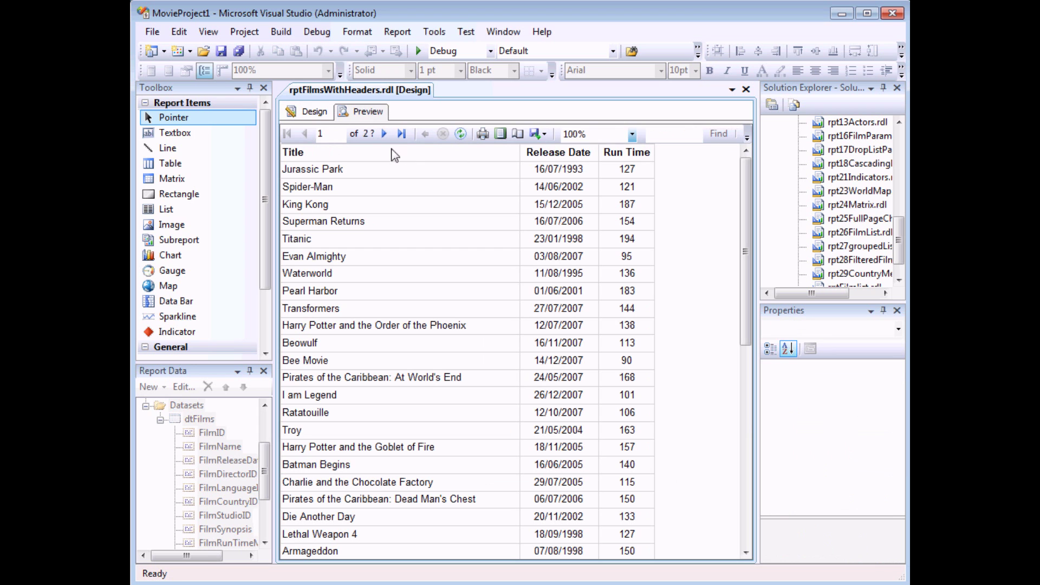
Page through both preview pages, then scroll page 1 to watch the header scroll away
left_click(385, 134)
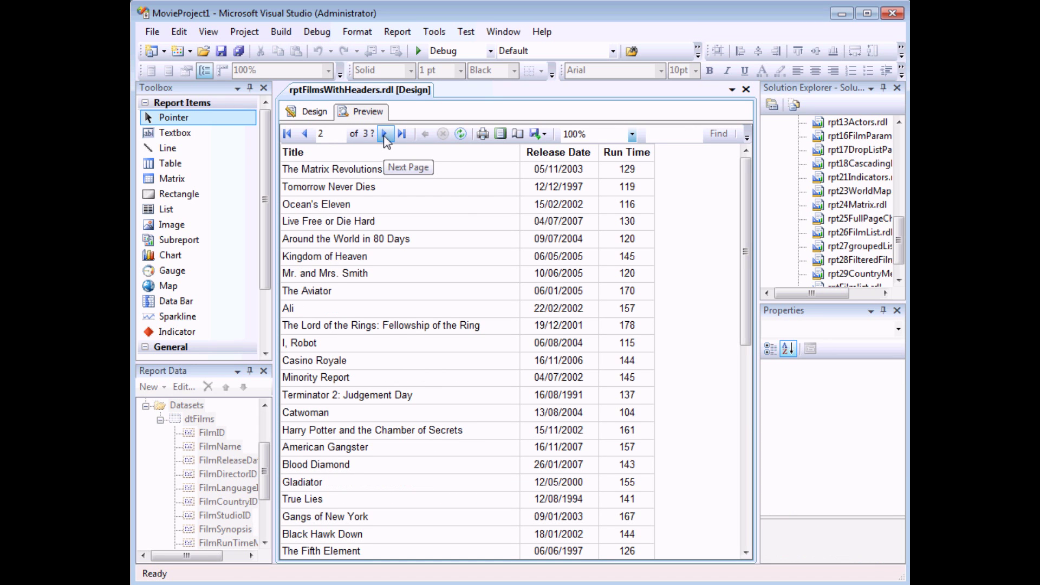
left_click(383, 135)
left_click(288, 135)
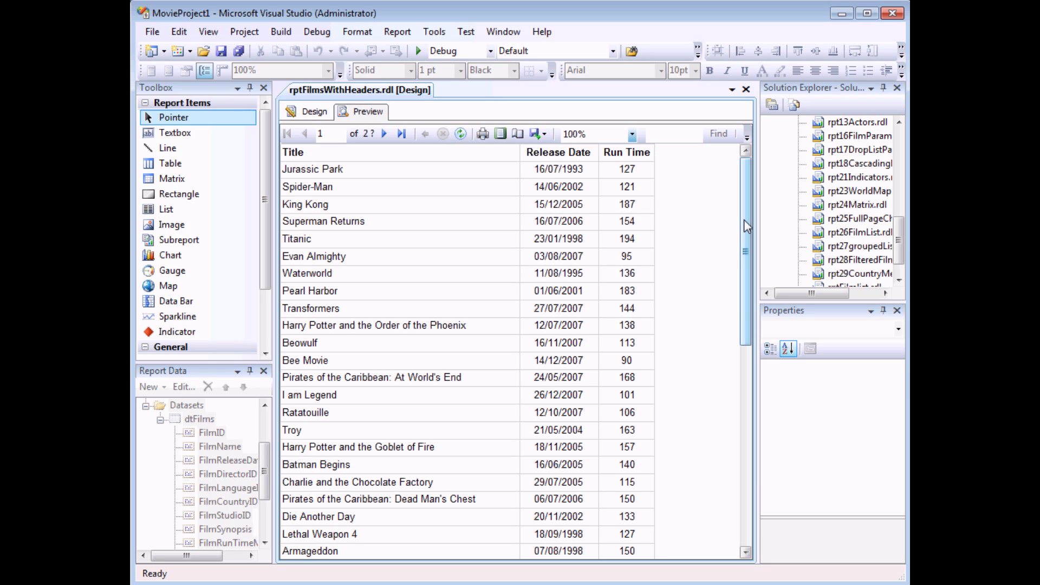
left_click_drag(742, 219, 747, 382)
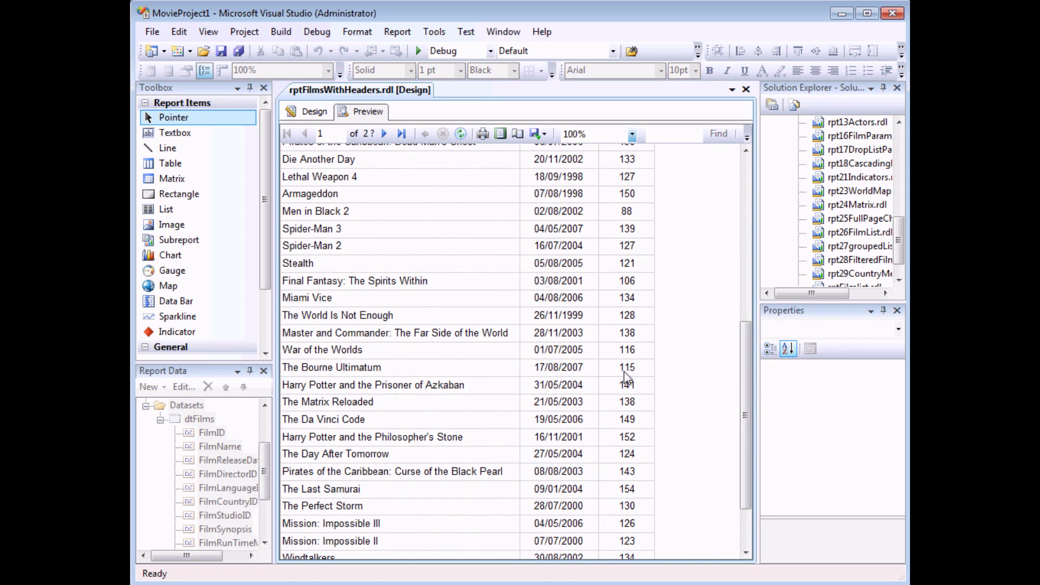
Set FixedData to True on the header row's (Static) member and preview rptFilmsWithHeaders
left_click(299, 112)
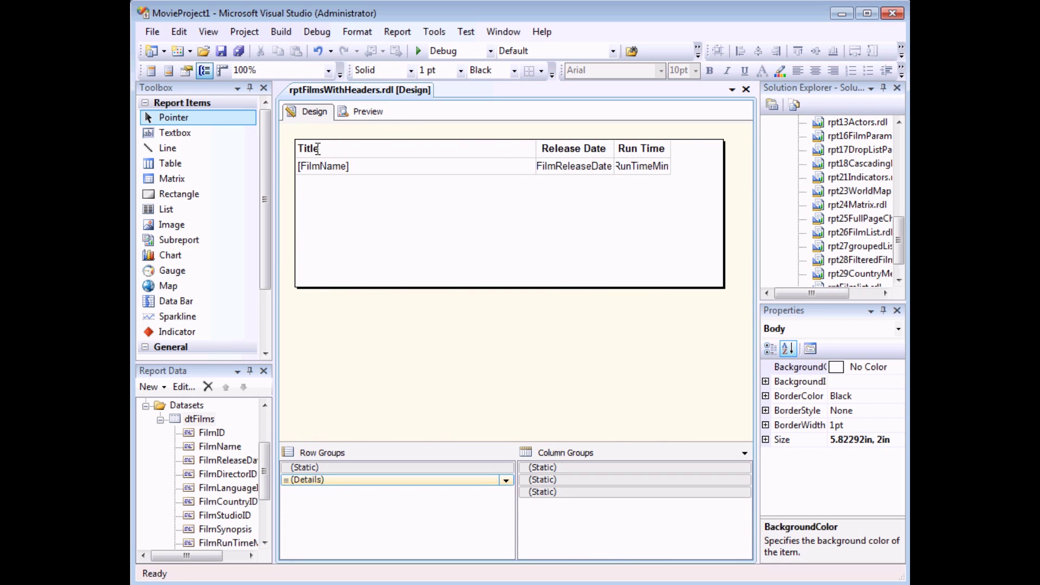
left_click(350, 468)
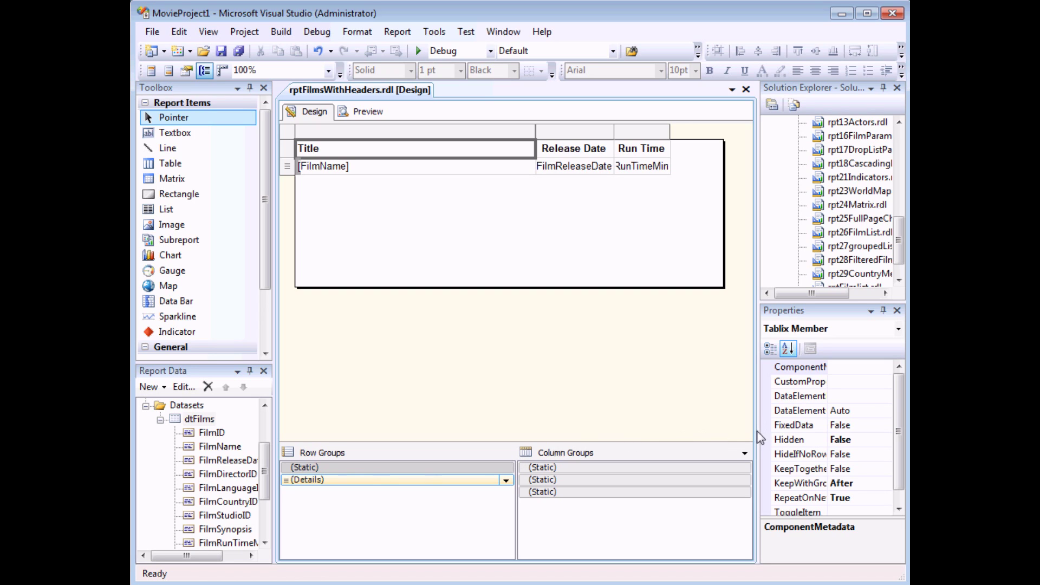
double_click(850, 426)
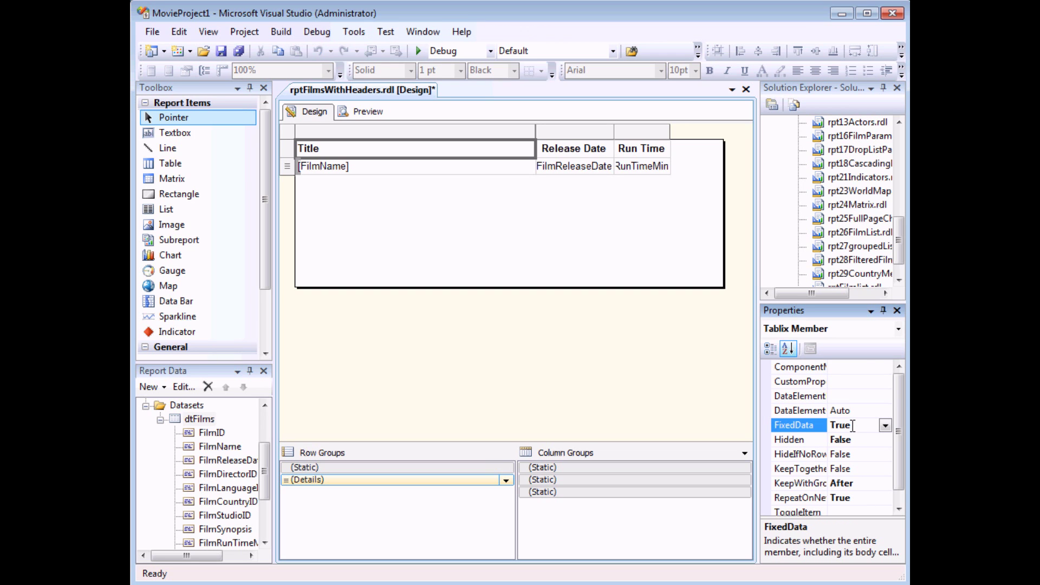
left_click(366, 111)
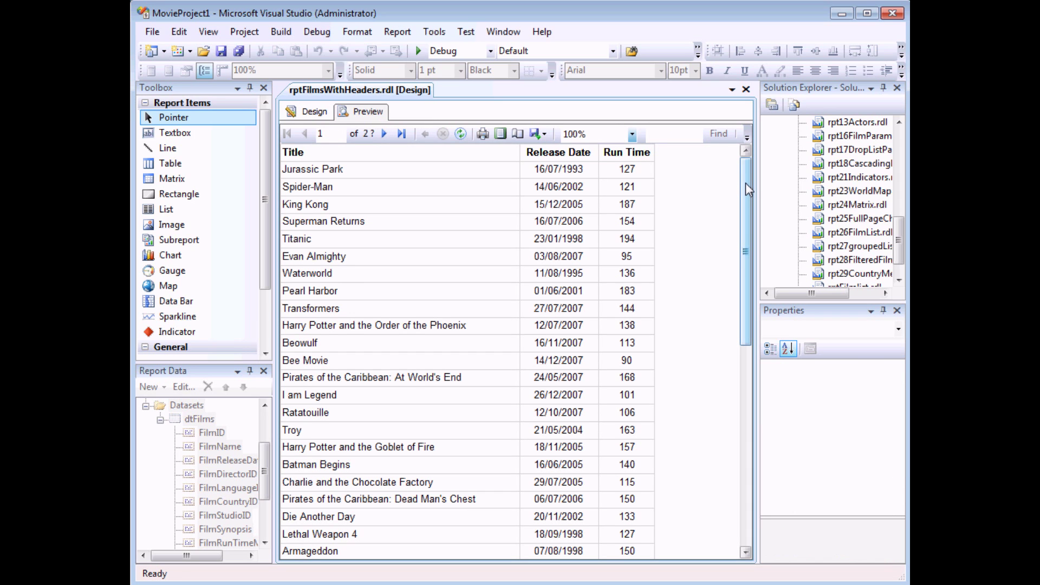
left_click_drag(745, 183, 745, 212)
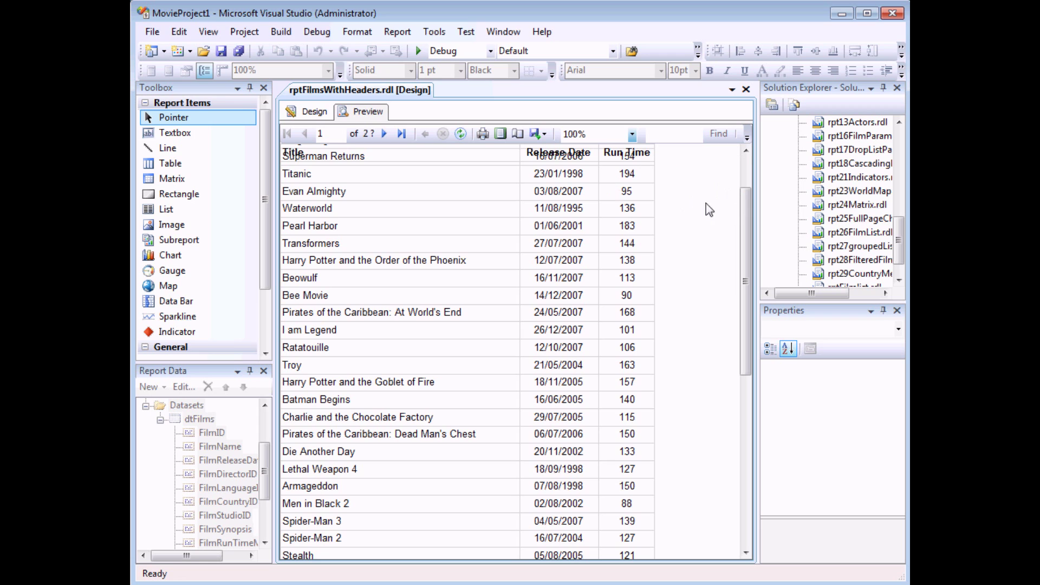
left_click_drag(745, 210, 749, 233)
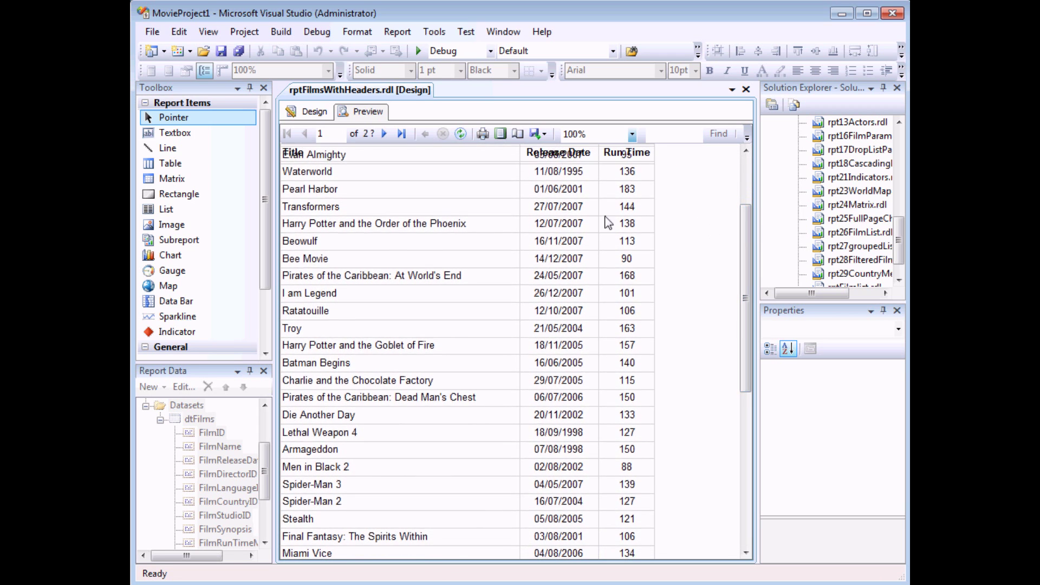
left_click(305, 114)
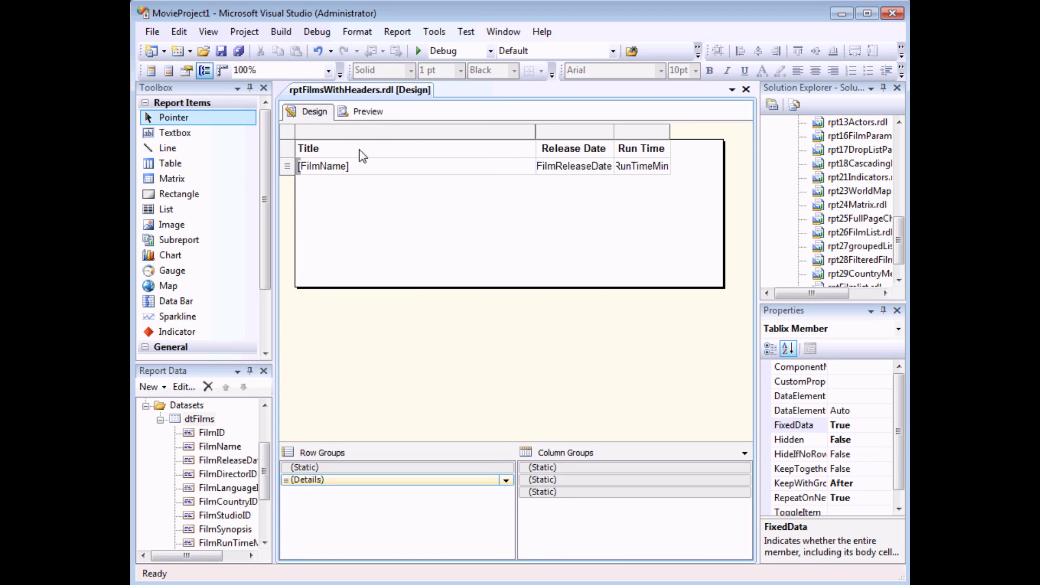
Give the whole header row a White background colour and preview the report
left_click(416, 156)
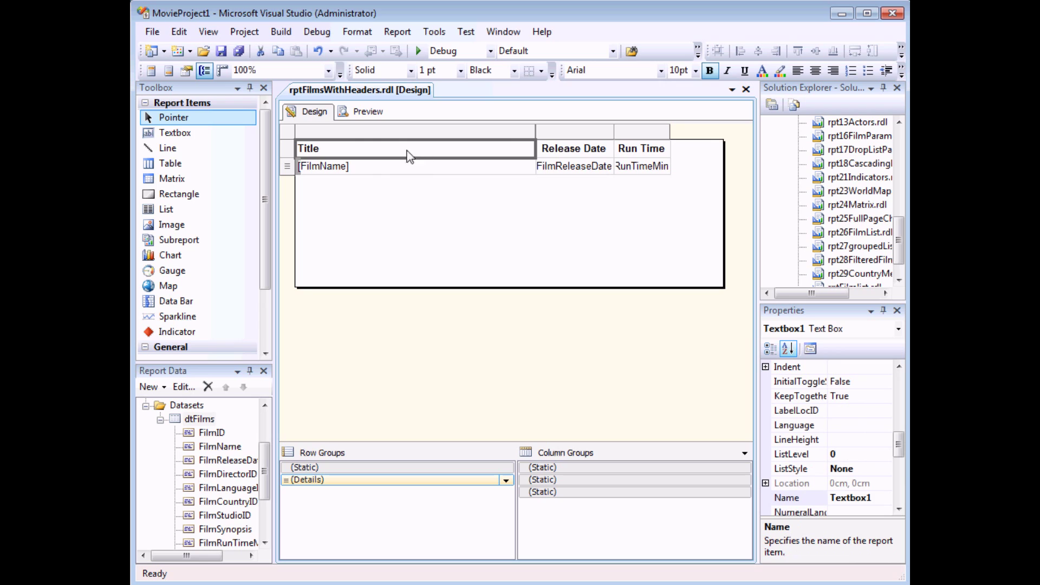
left_click(286, 149)
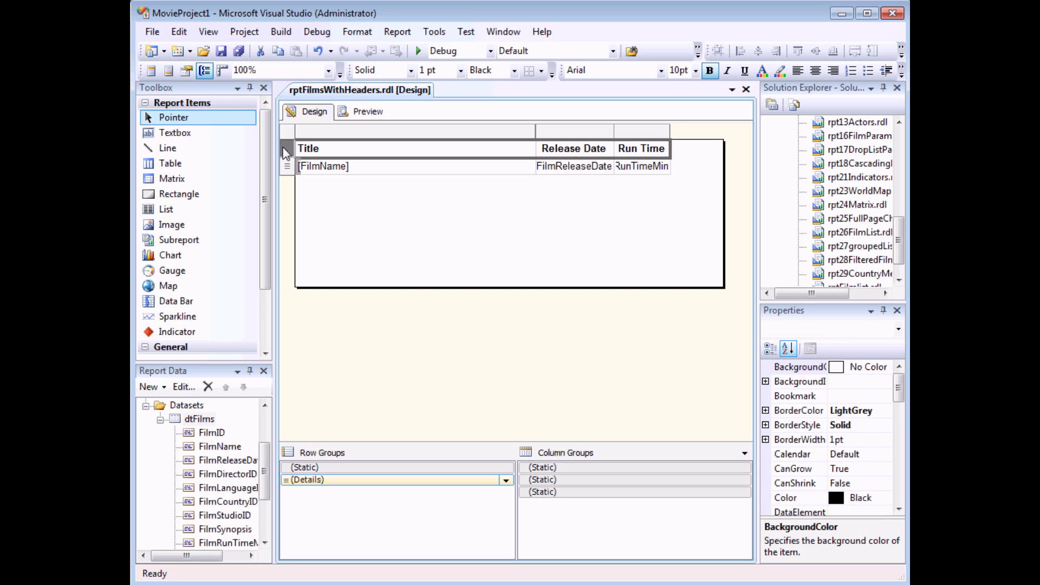
left_click(780, 72)
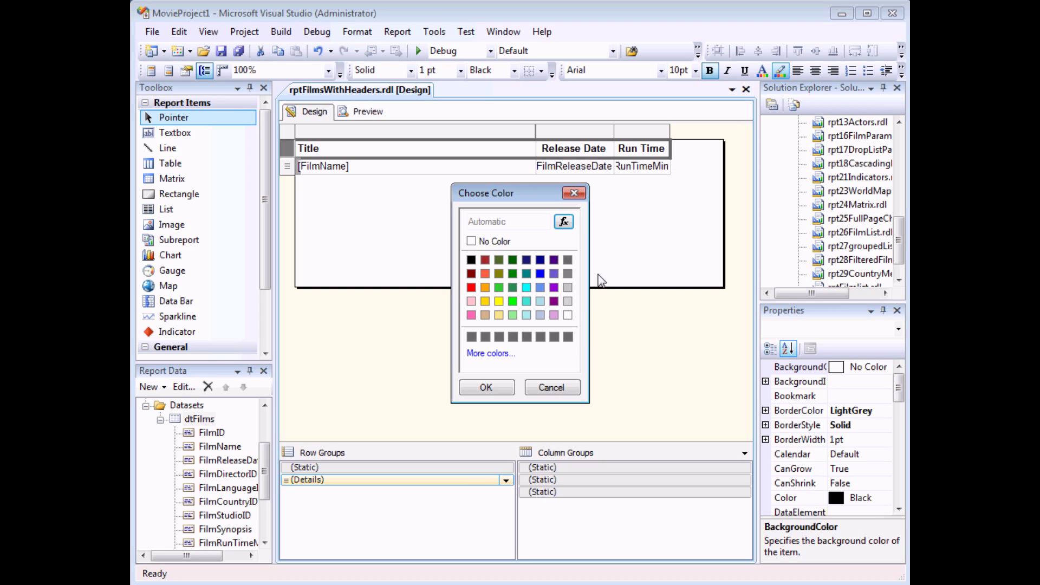
left_click(570, 315)
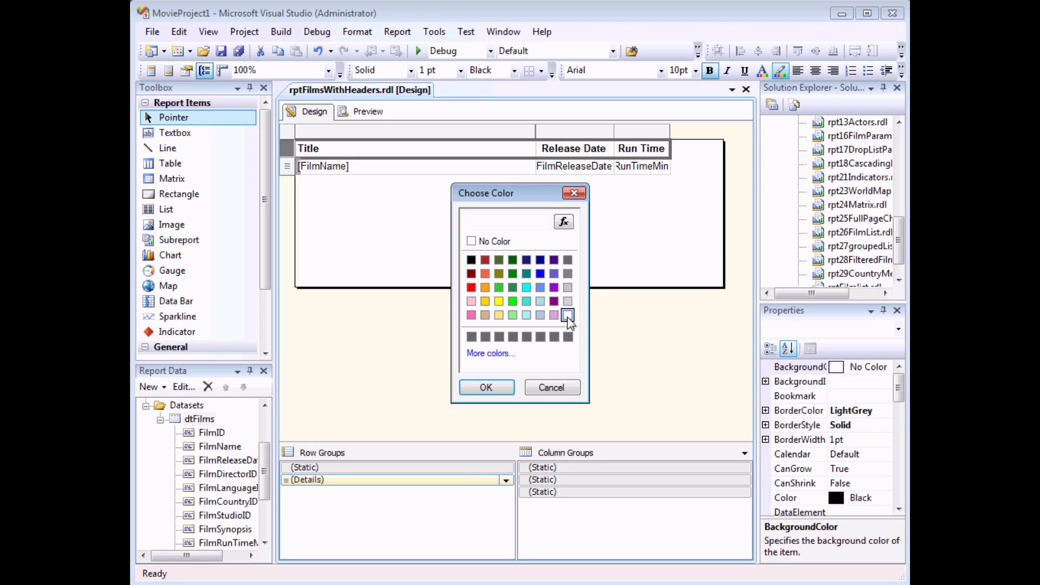
left_click(483, 389)
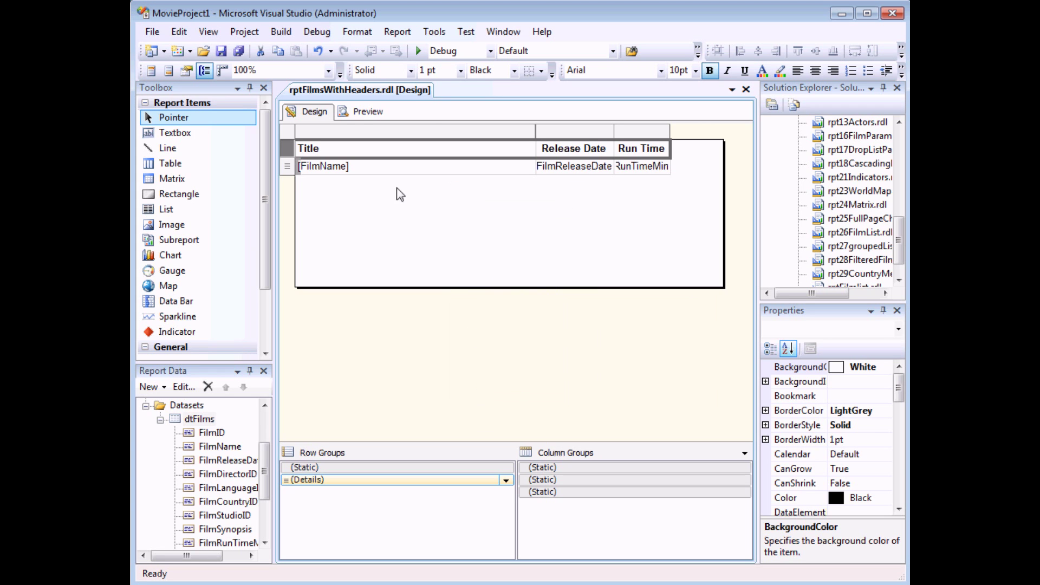
left_click(364, 111)
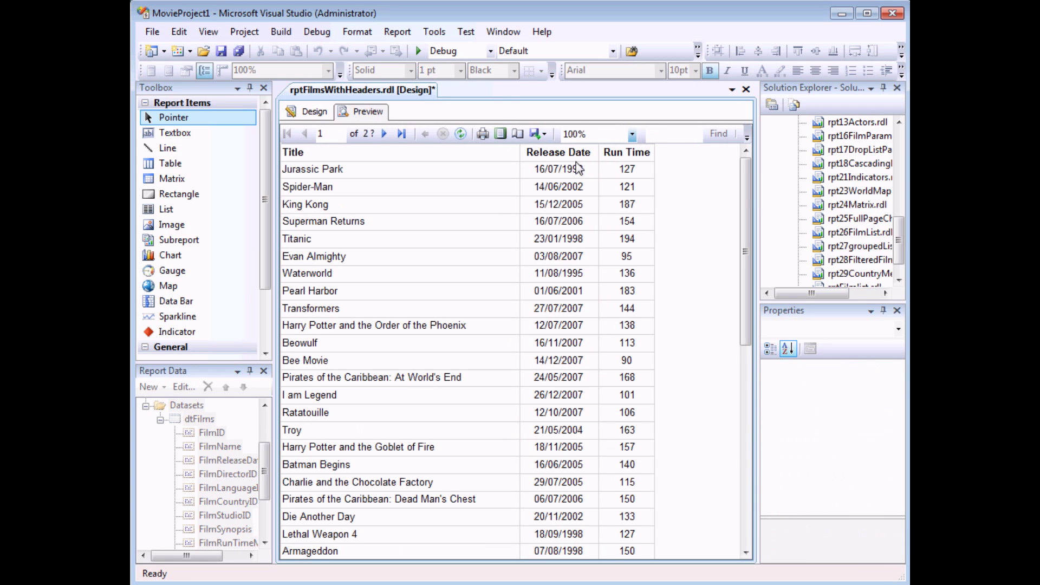
left_click_drag(747, 180, 622, 169)
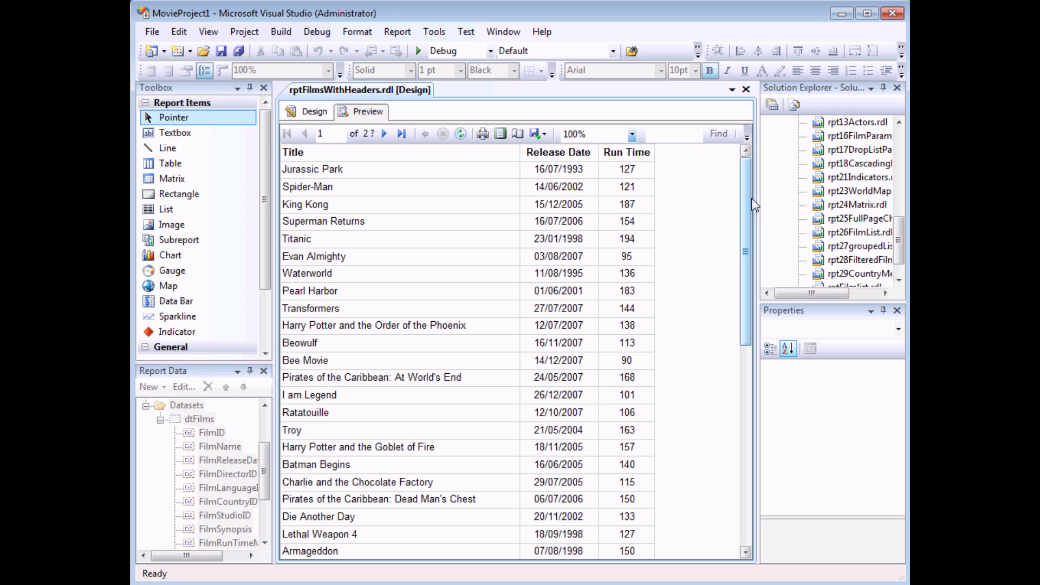
left_click_drag(746, 194, 746, 207)
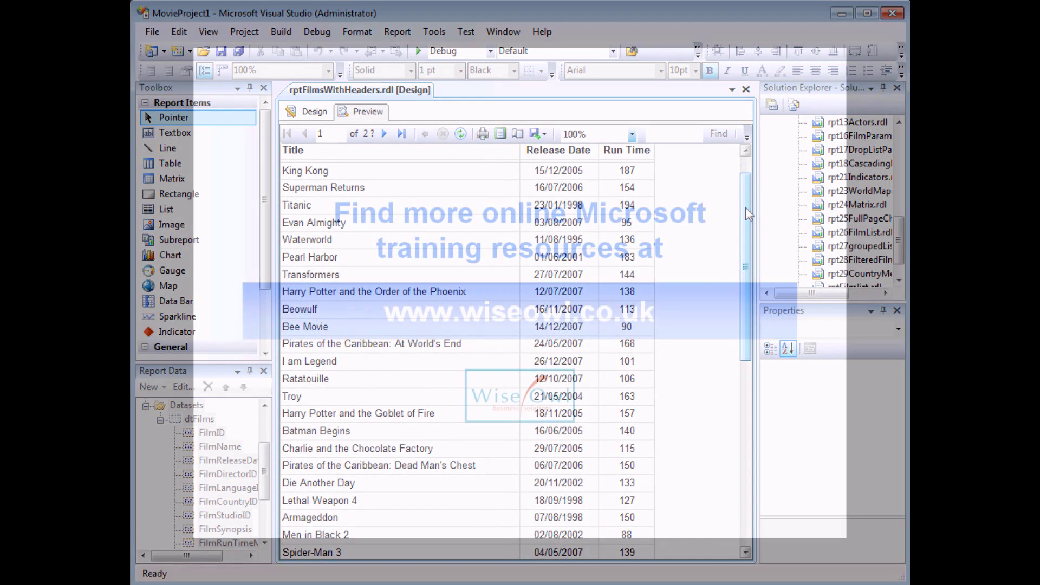